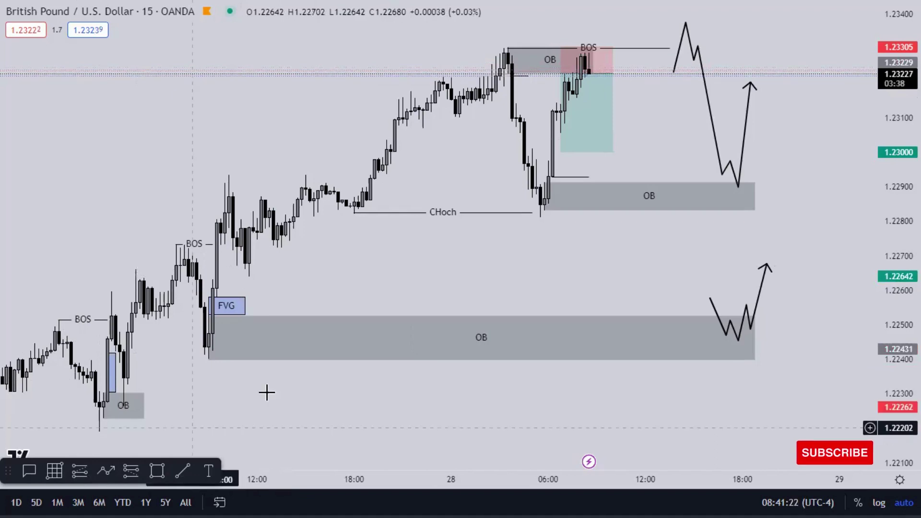
Step: Examine the earliest break of structure, its small fair value gap and how price revisits the order block beneath it
scroll(432, 433, "down", 3)
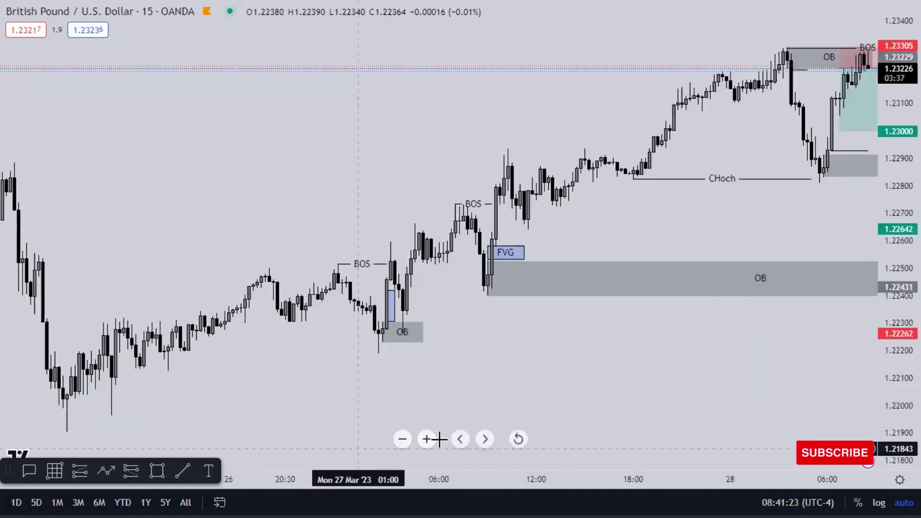
left_click(424, 439)
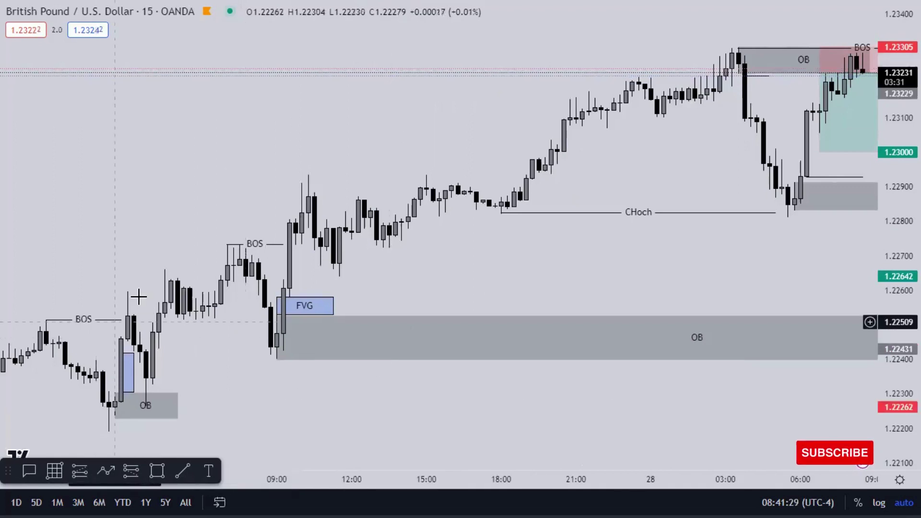
left_click(126, 389)
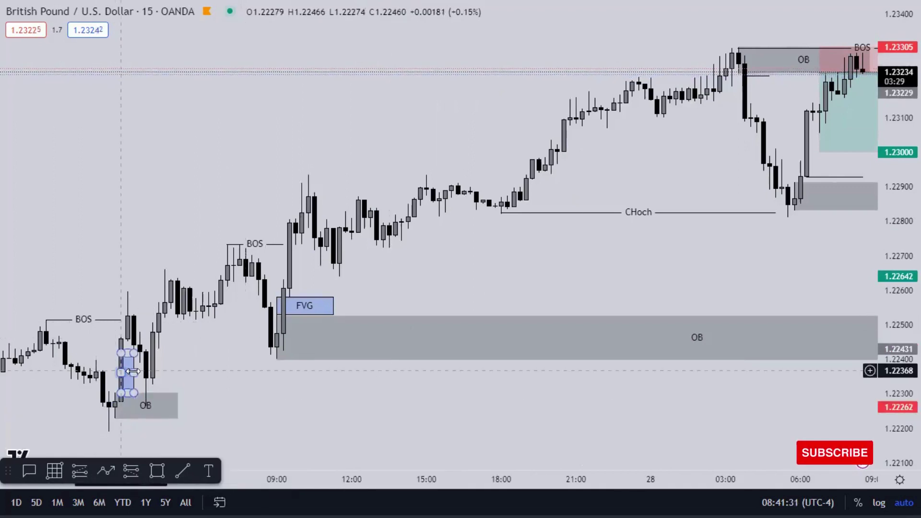
left_click(302, 309)
left_click(128, 375)
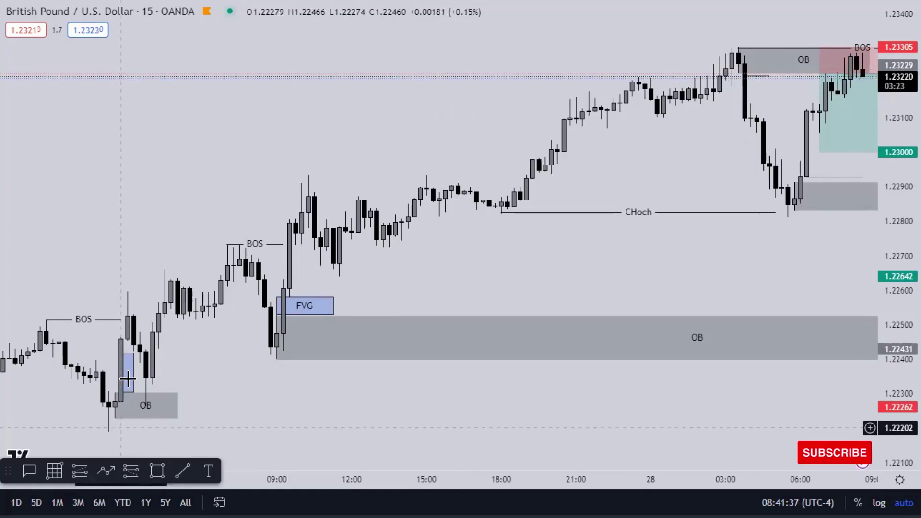
left_click(123, 408)
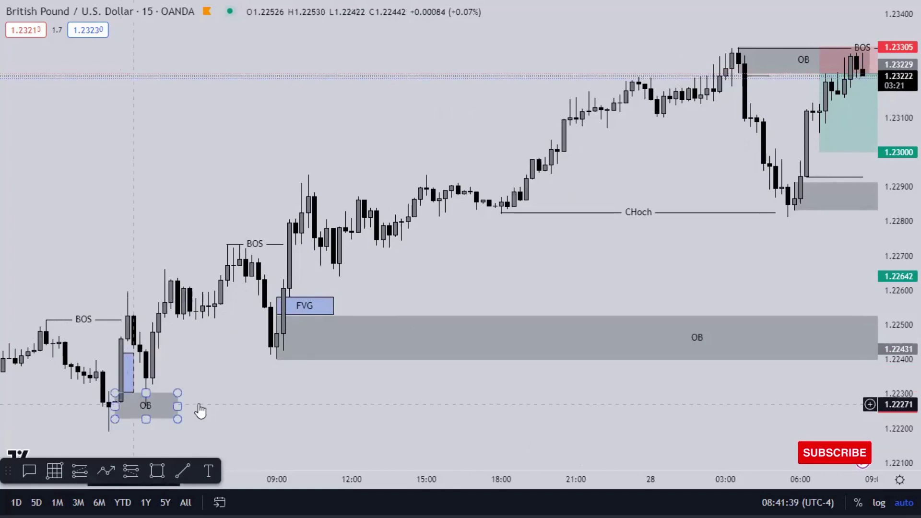
left_click(145, 404)
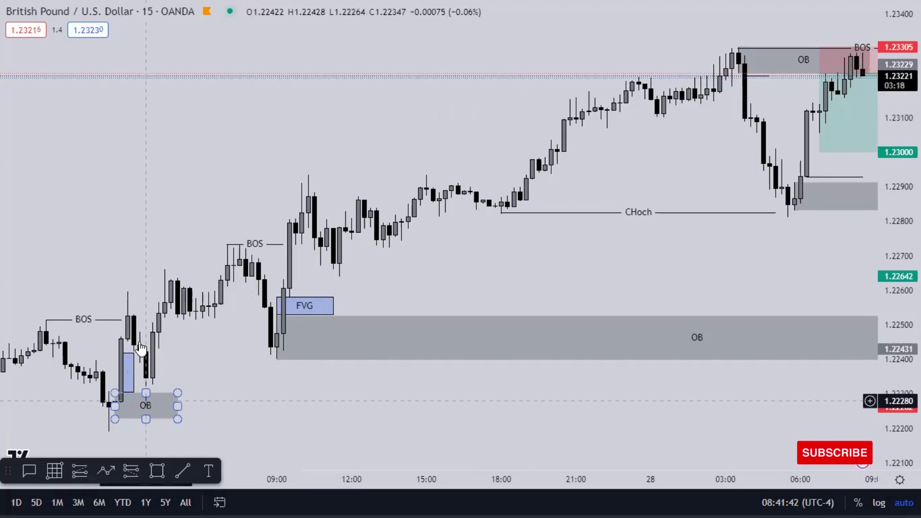
key("Escape")
left_click(150, 408)
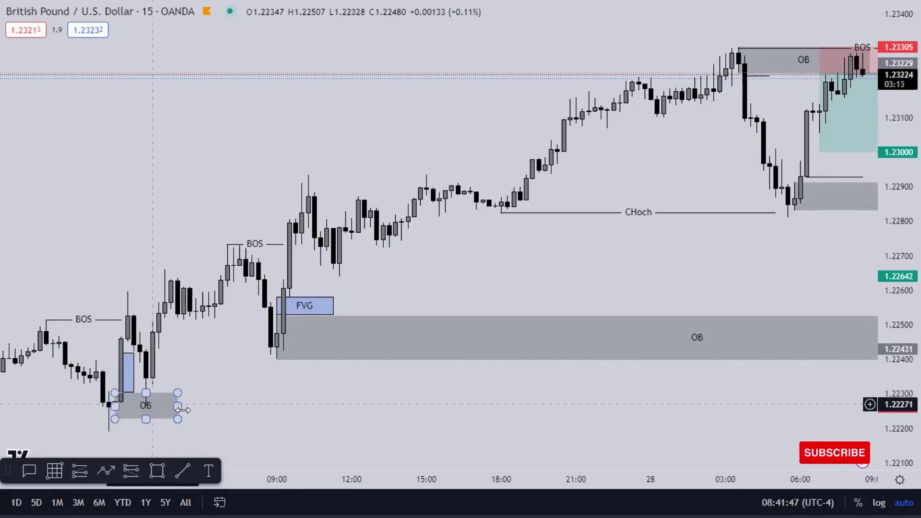
left_click(185, 404)
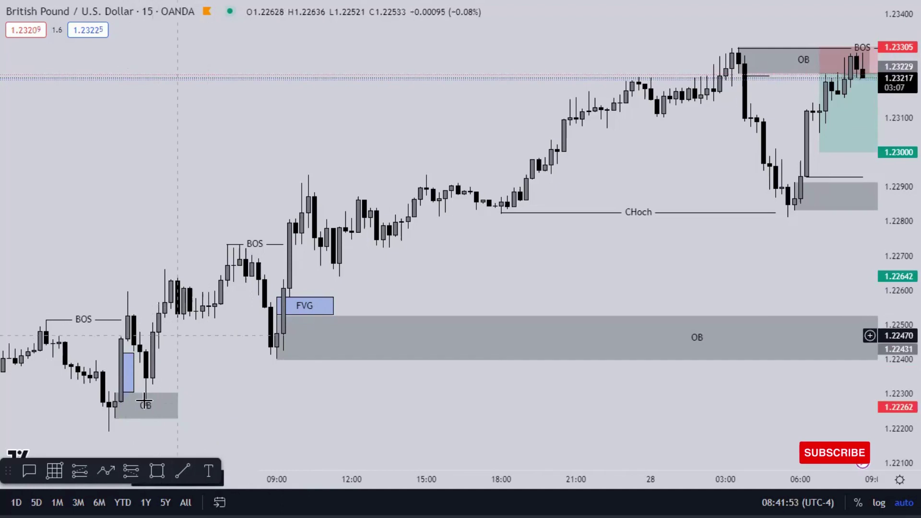
left_click(121, 410)
left_click(133, 305)
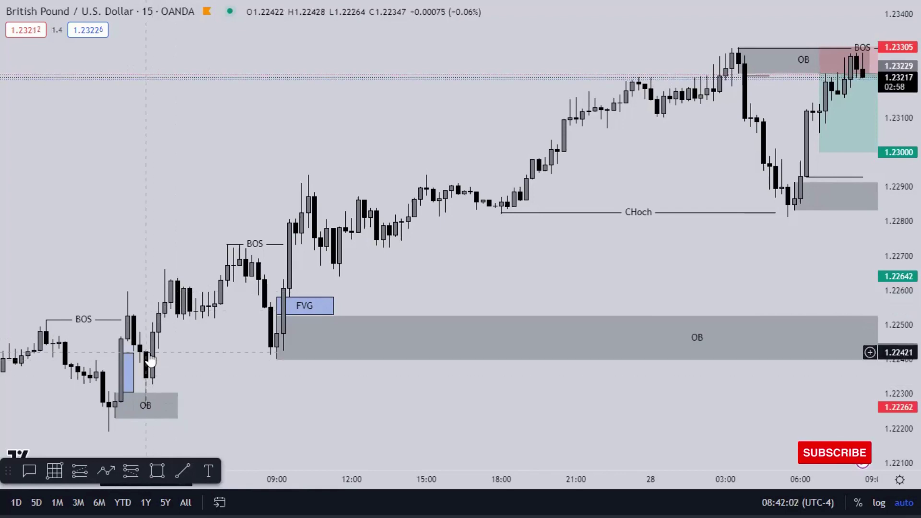
left_click(140, 395)
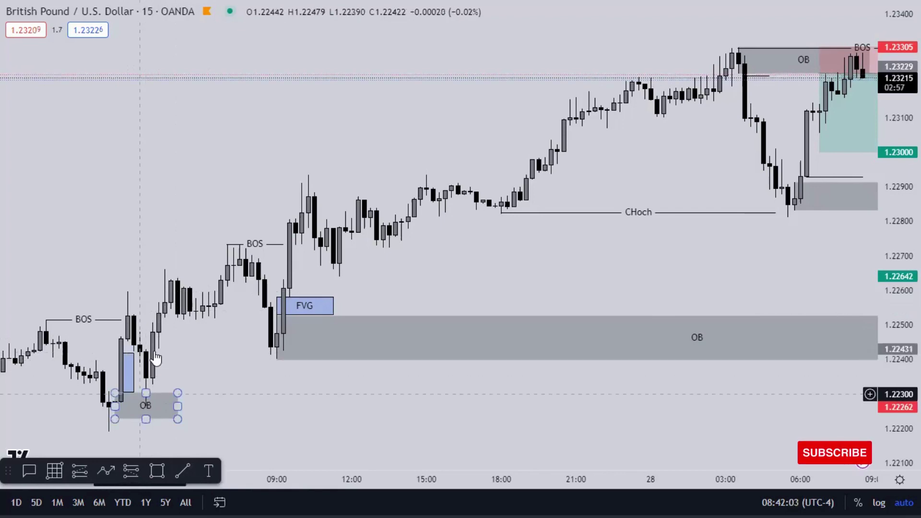
left_click(157, 356)
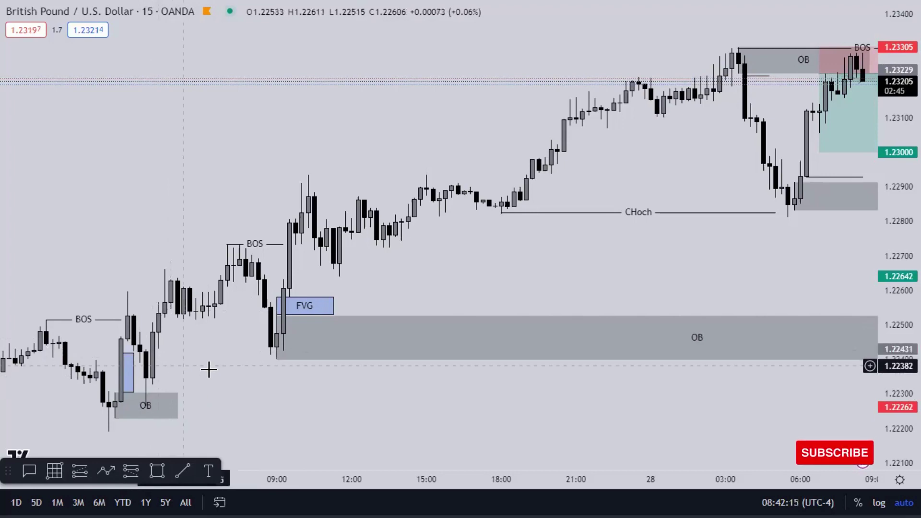
Step: Move the FVG box clear of the candles, then put it back just above the large lower OB zone, spanning about 1.22531 to 1.22582
left_click_drag(265, 412, 246, 411)
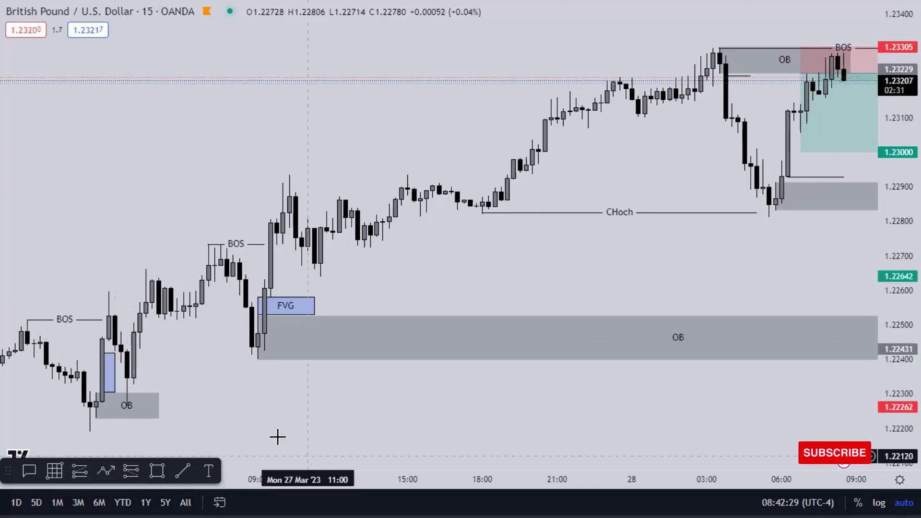
left_click_drag(221, 415, 179, 410)
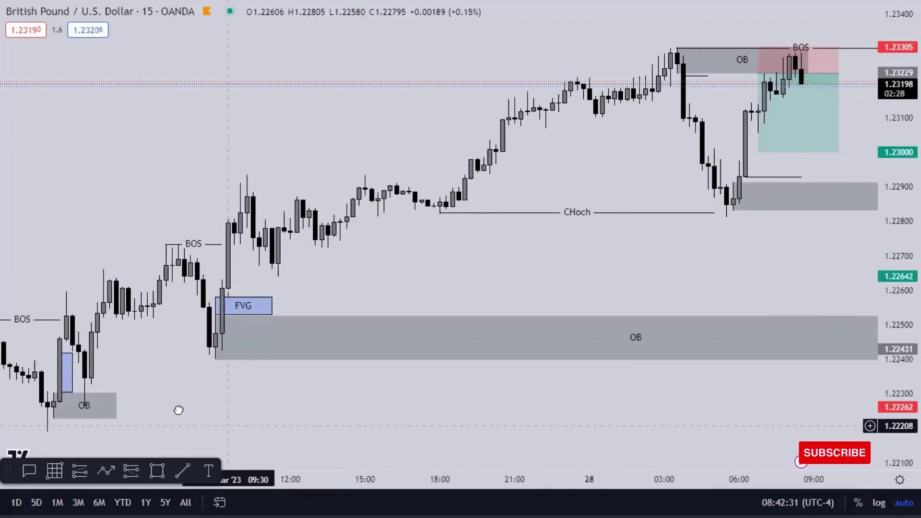
left_click_drag(113, 403, 48, 406)
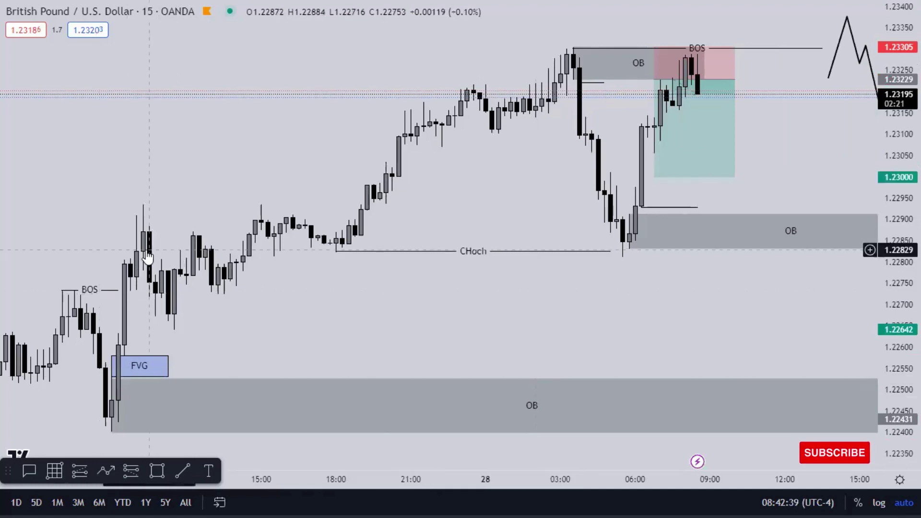
left_click(122, 371)
left_click(112, 410)
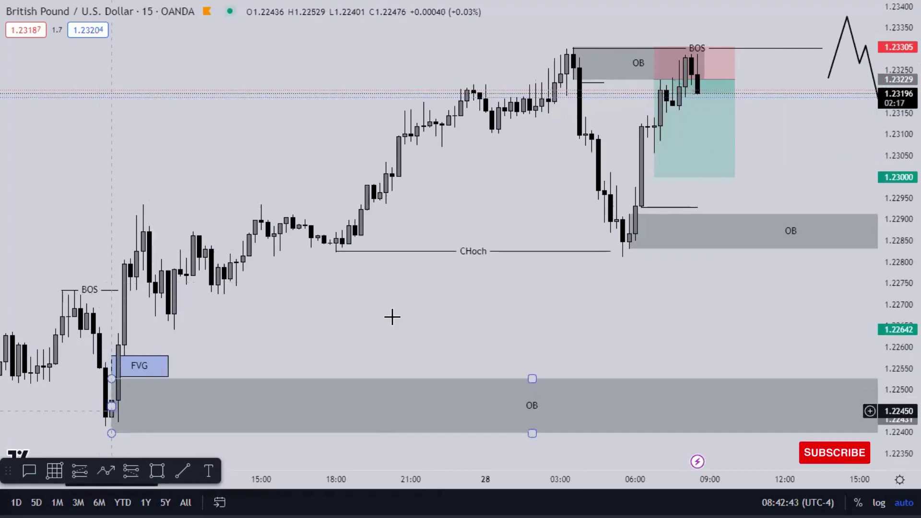
left_click(180, 335)
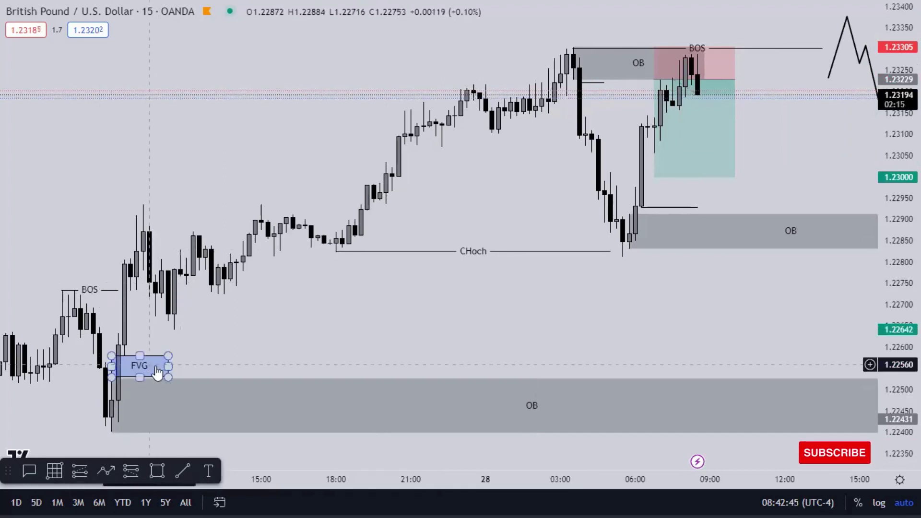
mouse_move(156, 368)
left_mouse_down()
mouse_move(306, 361)
mouse_move(362, 335)
left_mouse_up()
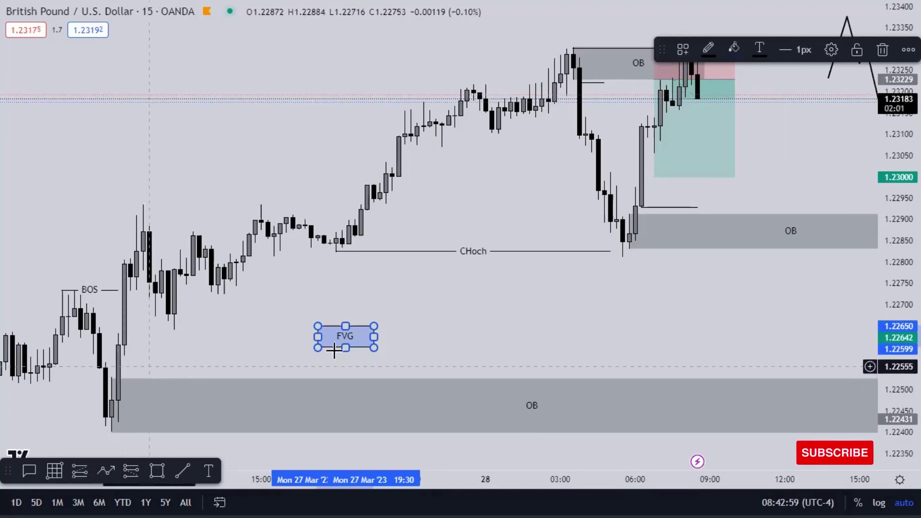
mouse_move(209, 356)
left_mouse_down()
mouse_move(127, 372)
mouse_move(157, 365)
left_mouse_up()
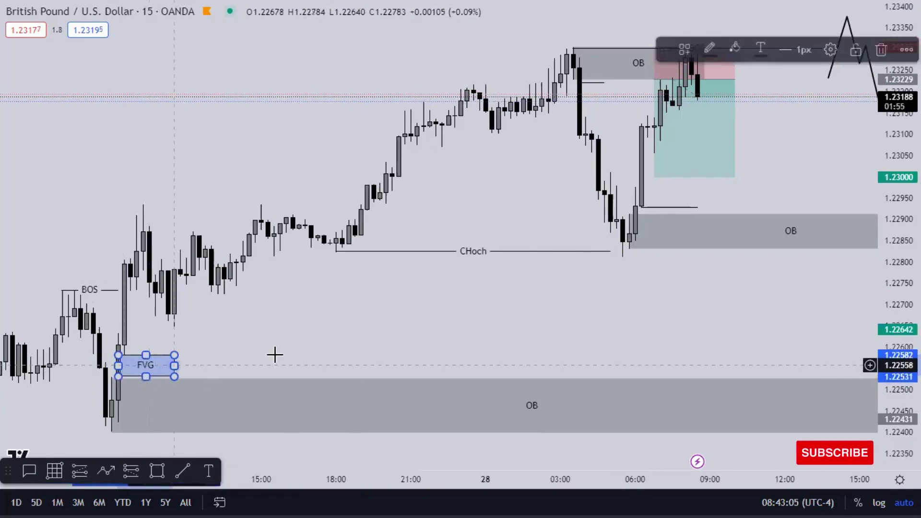
left_click(460, 354)
Step: Review the whole structure from the lowest order block up to the short position at the upper OB zone, including its stop and target
left_click_drag(477, 339, 437, 330)
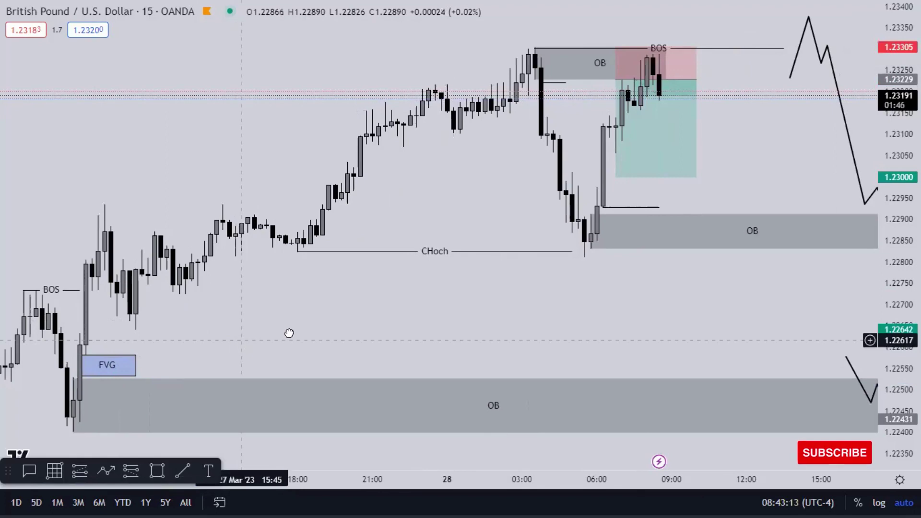
left_click_drag(293, 332, 323, 333)
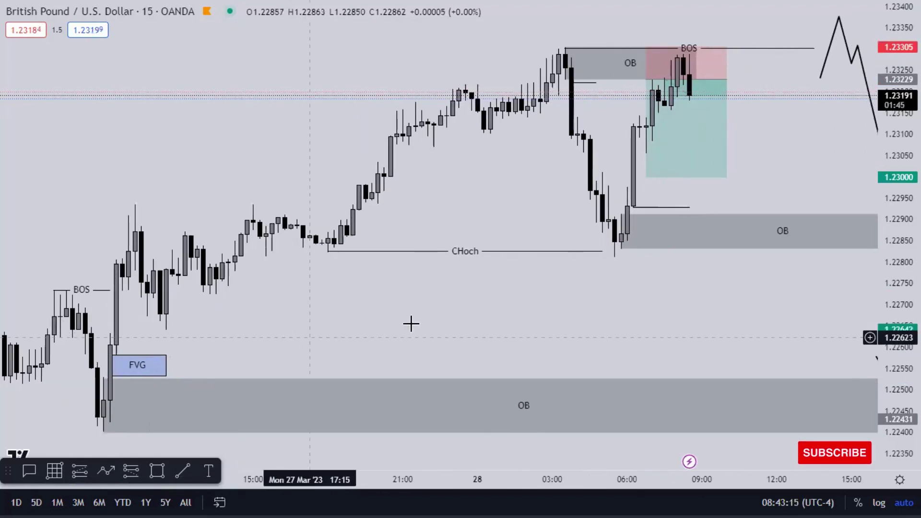
left_click_drag(387, 323, 370, 326)
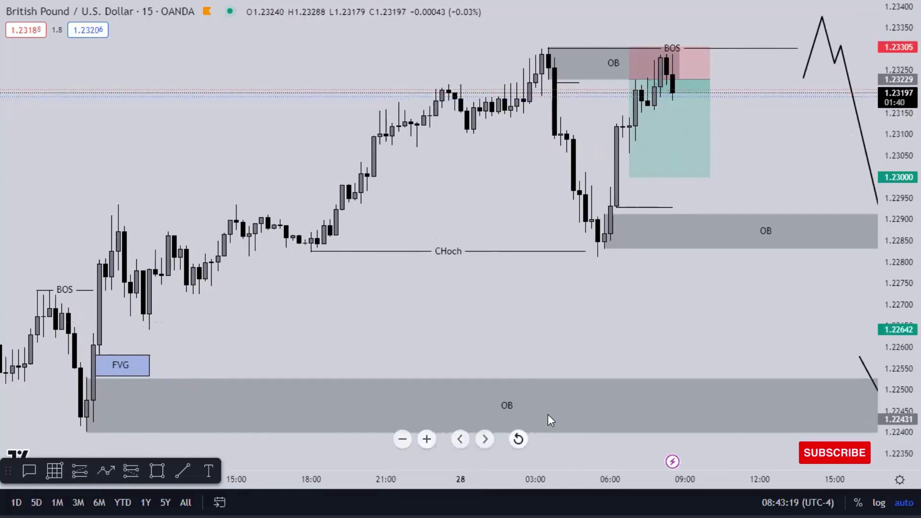
scroll(666, 325, "down", 4)
scroll(319, 345, "right", 5)
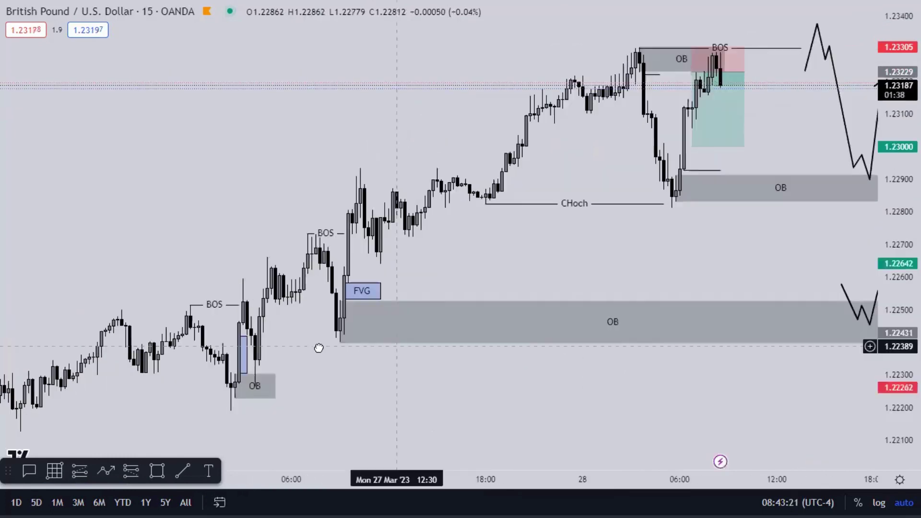
scroll(718, 270, "right", 3)
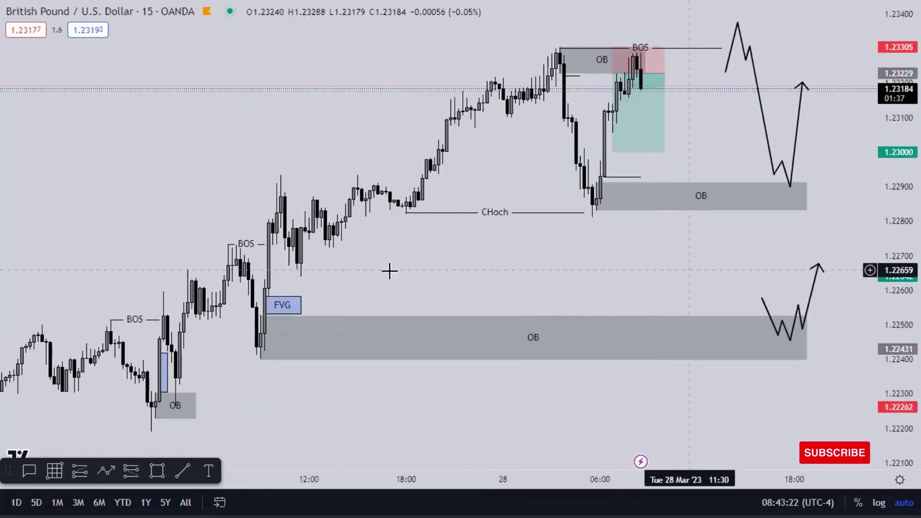
scroll(336, 207, "right", 2)
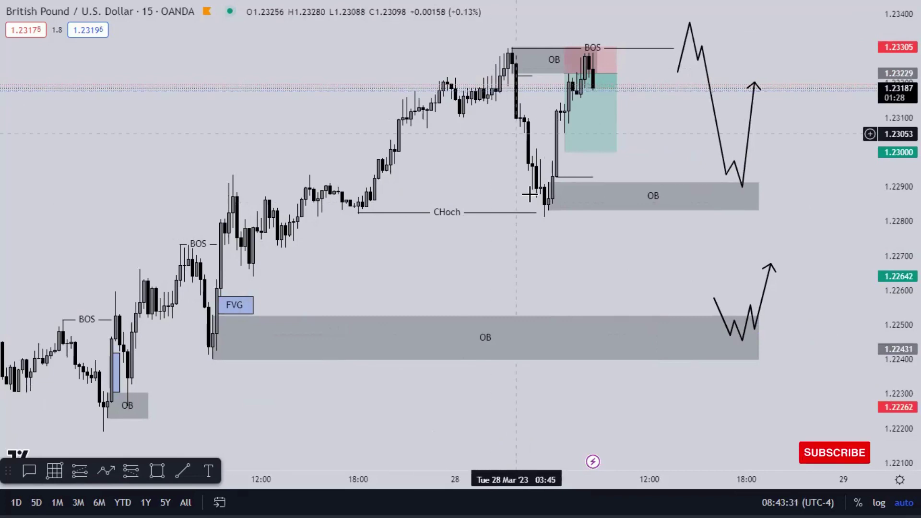
left_click(592, 74)
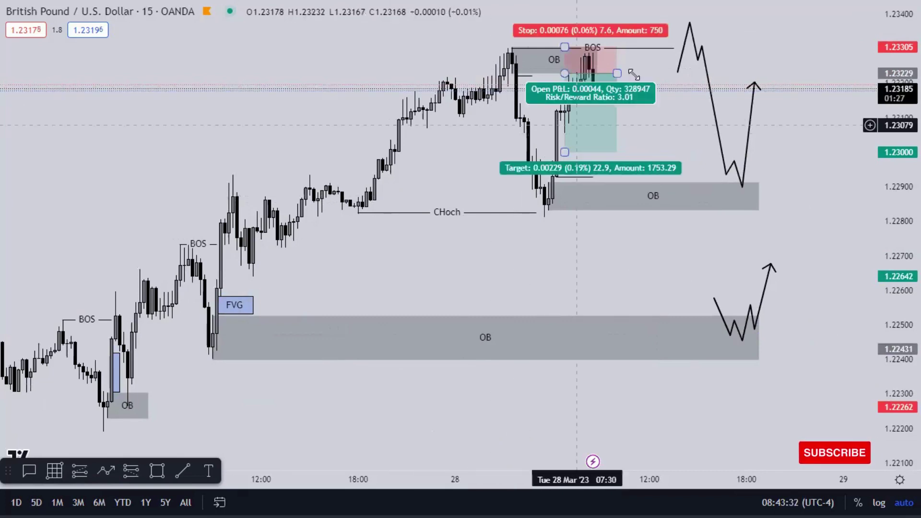
left_click(634, 74)
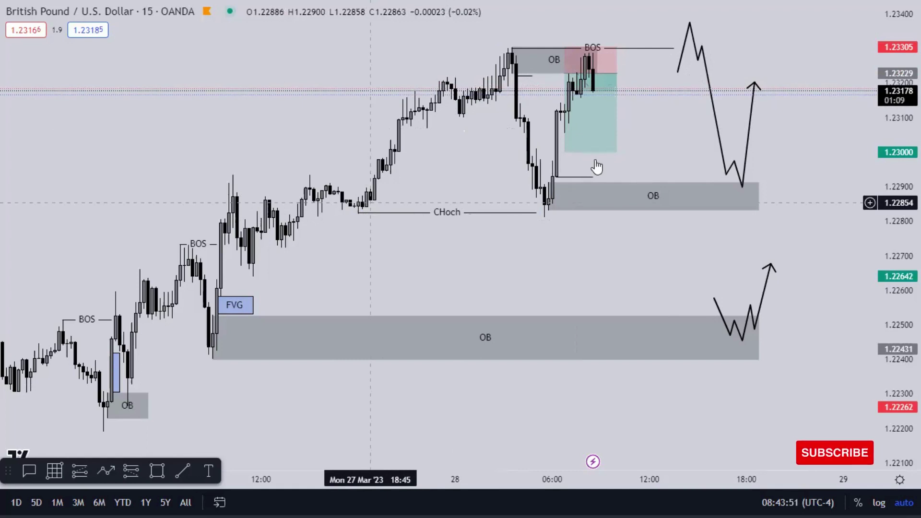
left_click(605, 94)
left_click(742, 46)
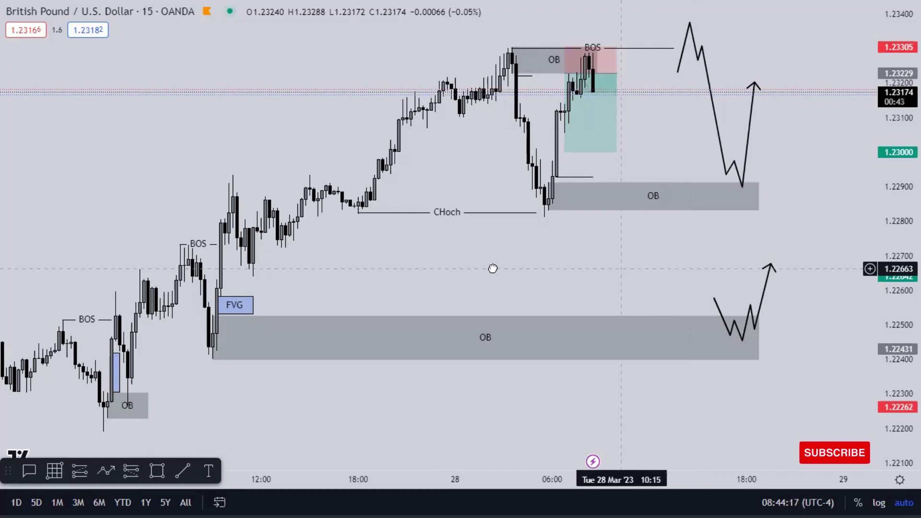
Step: Examine the CHoch line, the middle OB zone that follows it, and the short position's risk and target levels
scroll(490, 267, "right", 5)
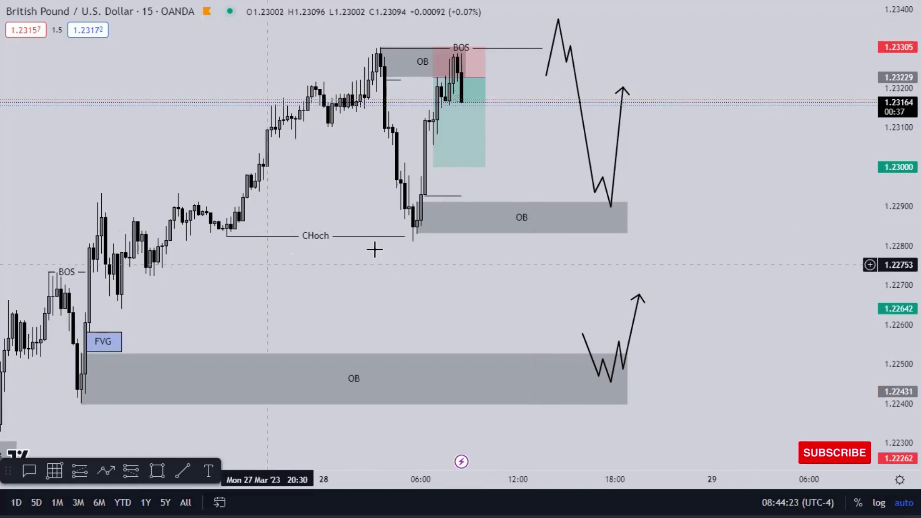
left_click(408, 239)
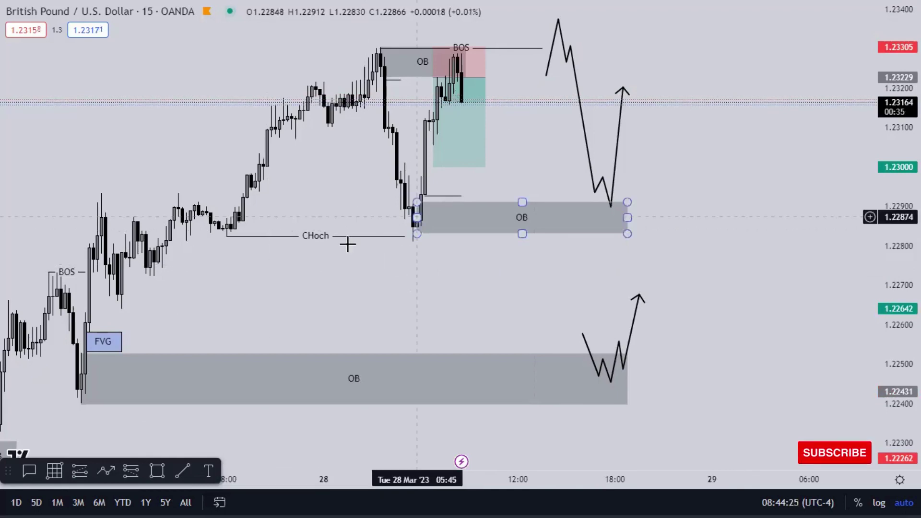
left_click(415, 247)
left_click(421, 206)
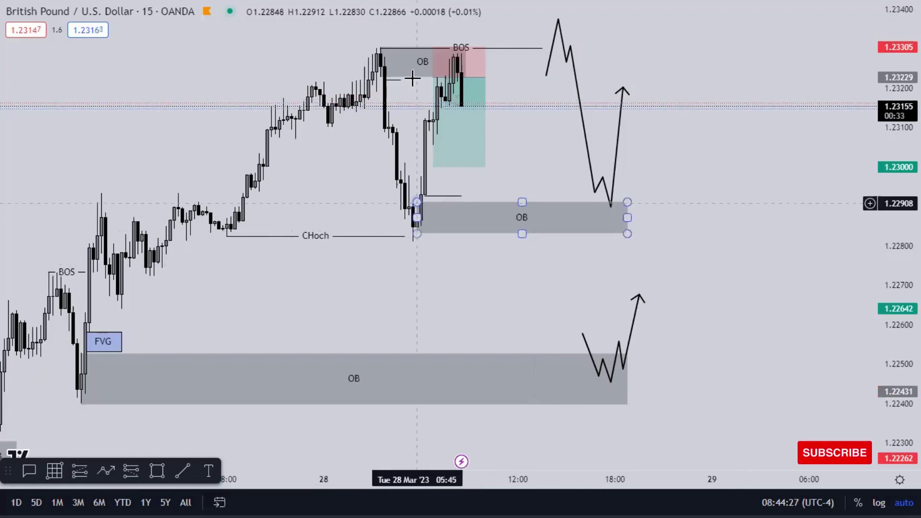
left_click(362, 235)
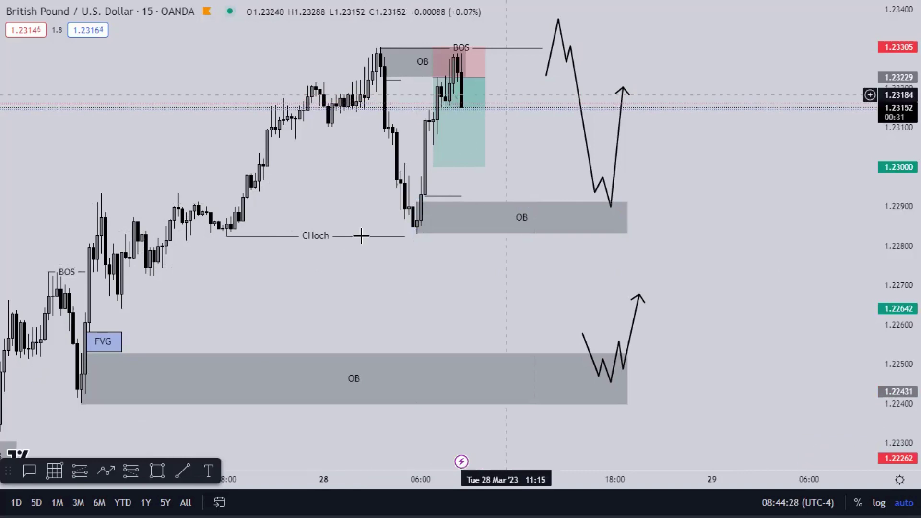
left_click(403, 236)
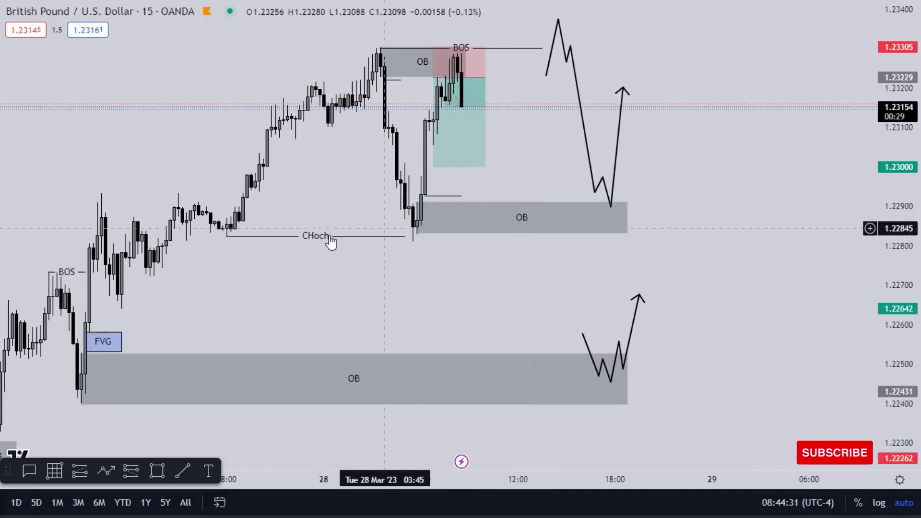
left_click(418, 231)
left_click(254, 206)
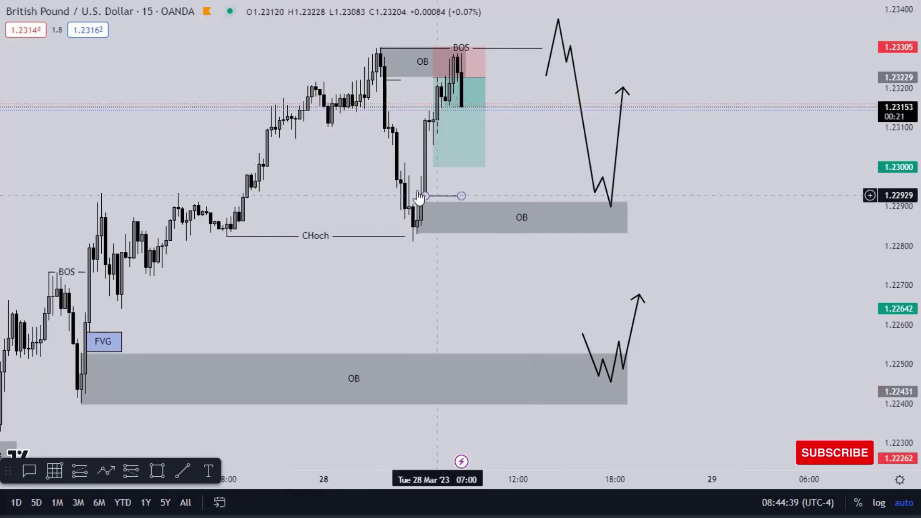
left_click_drag(329, 269, 352, 254)
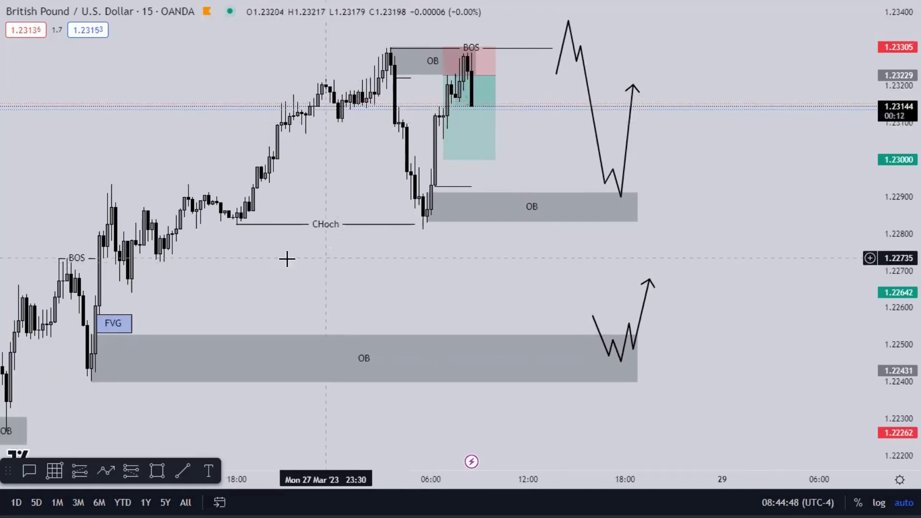
left_click(494, 153)
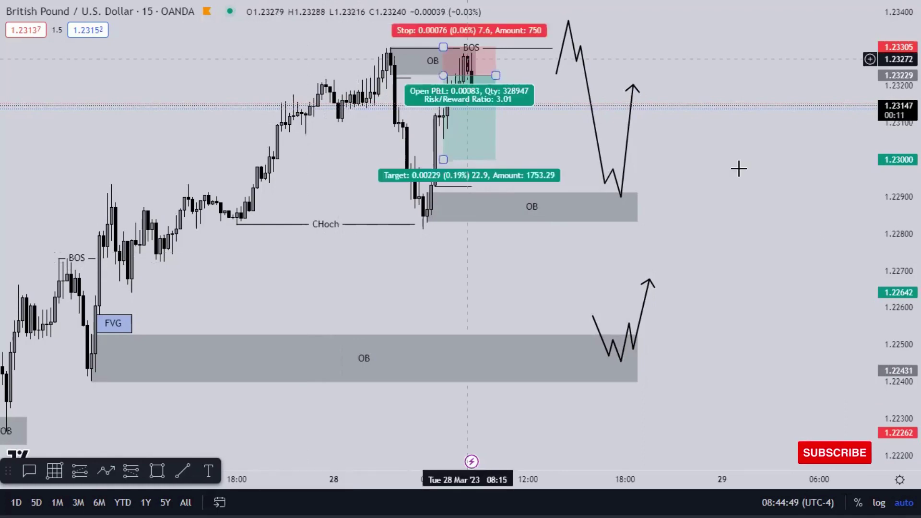
Step: Examine the short position at the upper OB zone and the price leg rising from the middle OB zone towards it
left_click(730, 189)
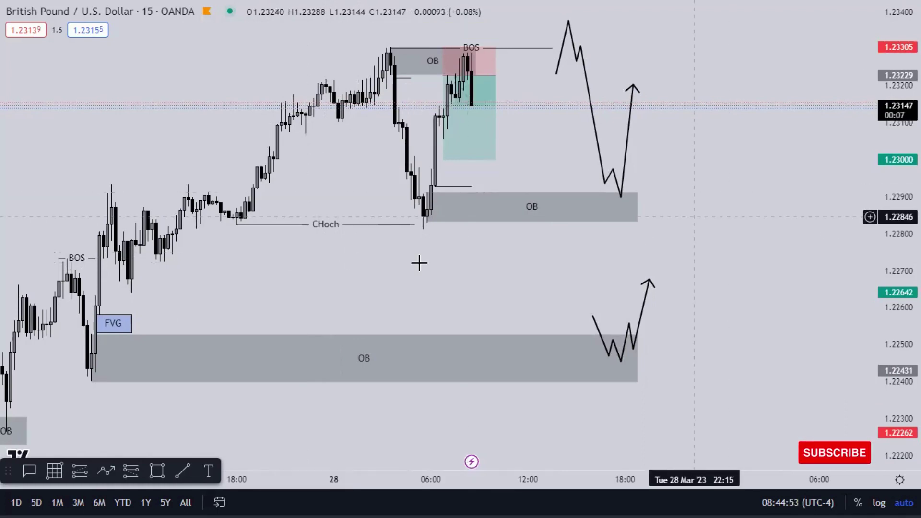
left_click_drag(461, 269, 443, 294)
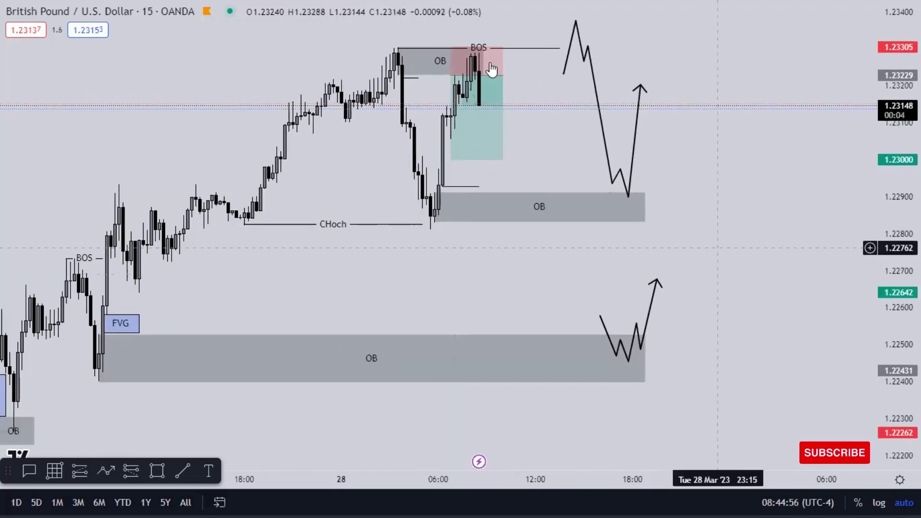
left_click(434, 56)
left_click(499, 55)
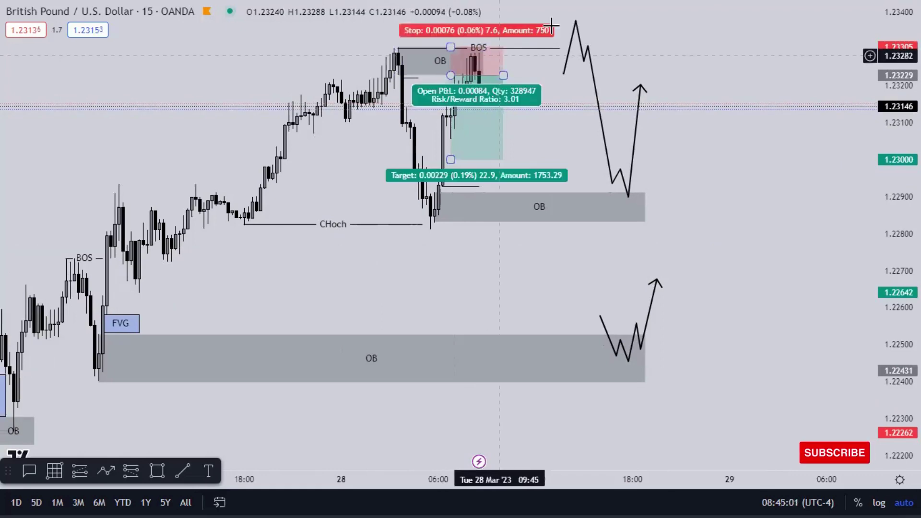
left_click(549, 120)
left_click(440, 206)
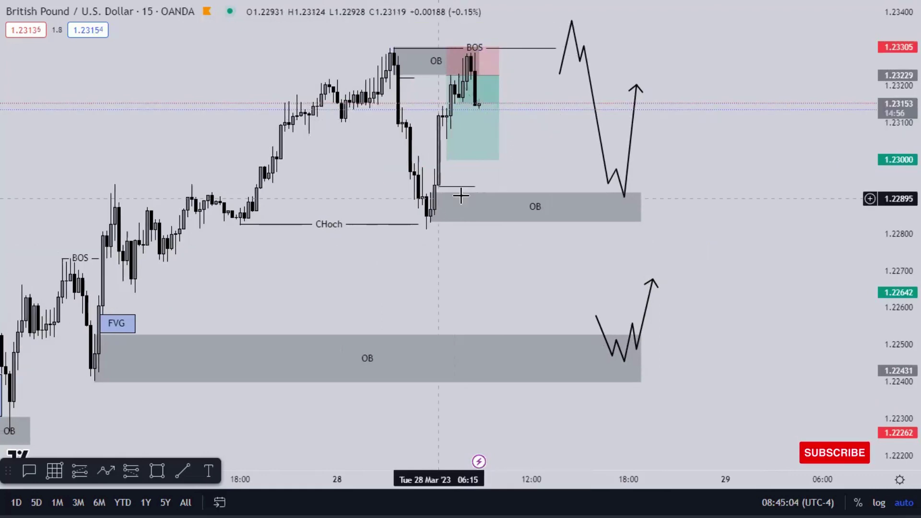
left_click(447, 146)
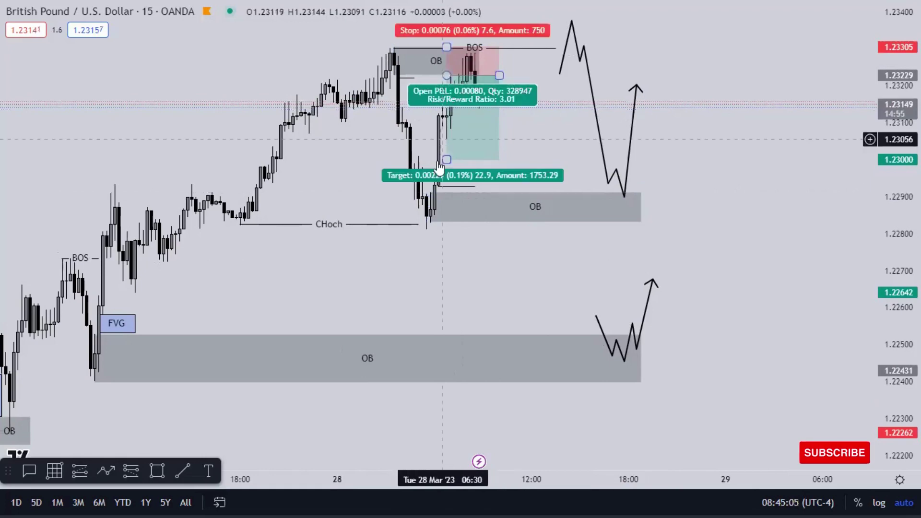
left_click(442, 172)
left_click(449, 160)
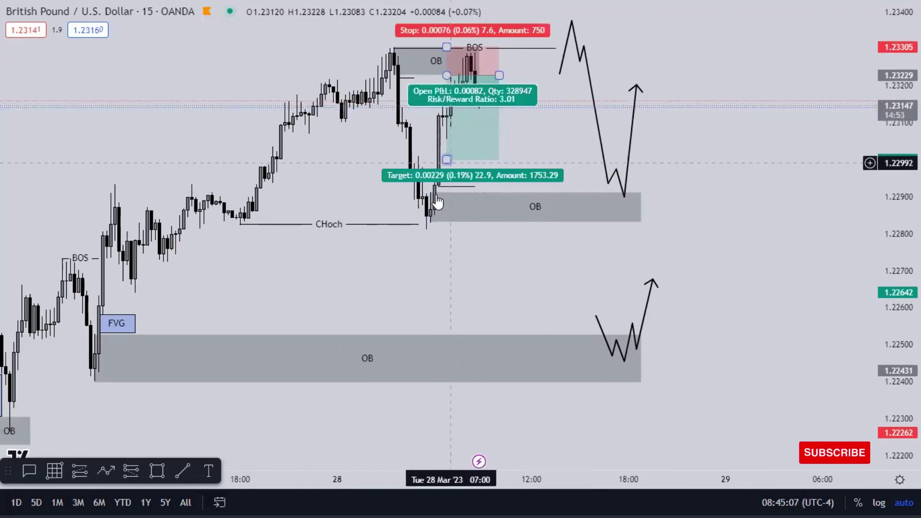
left_click(440, 192)
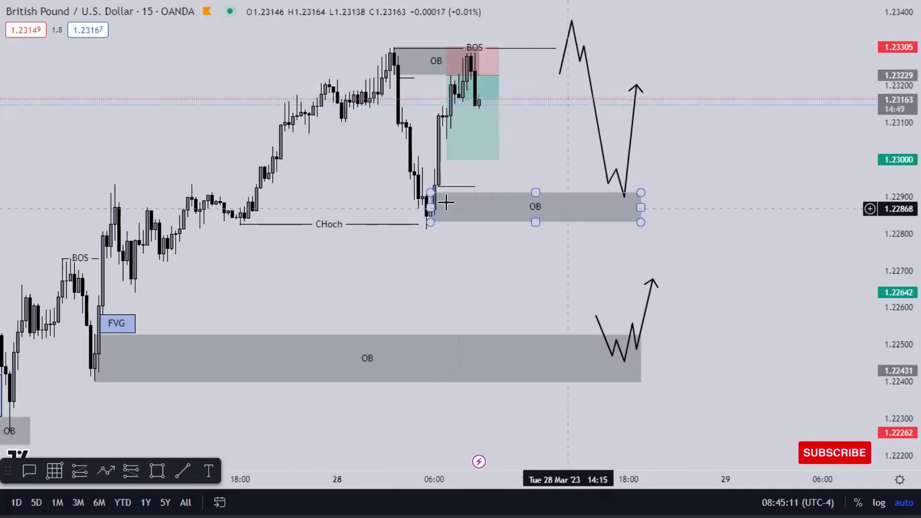
Step: Compare the upper projected price path with the BOS line, the short position and the middle OB zone
left_click(631, 61)
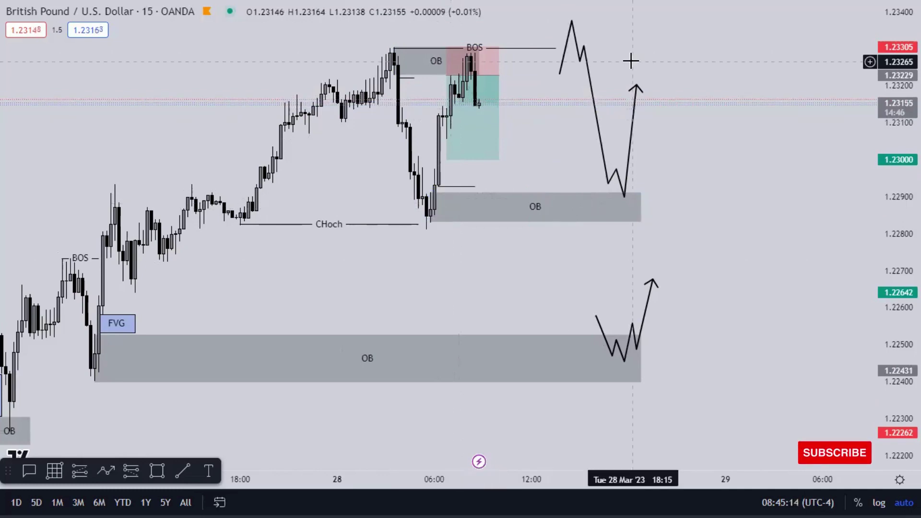
left_click(568, 40)
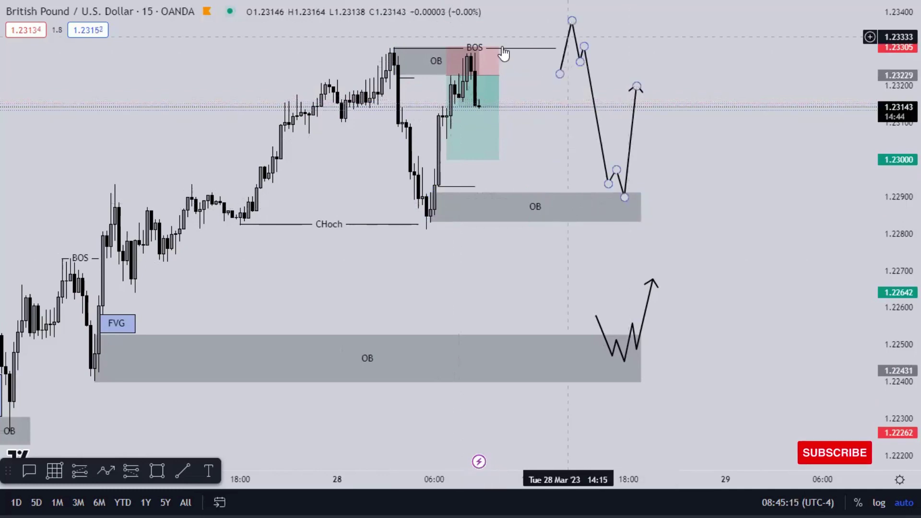
left_click(483, 49)
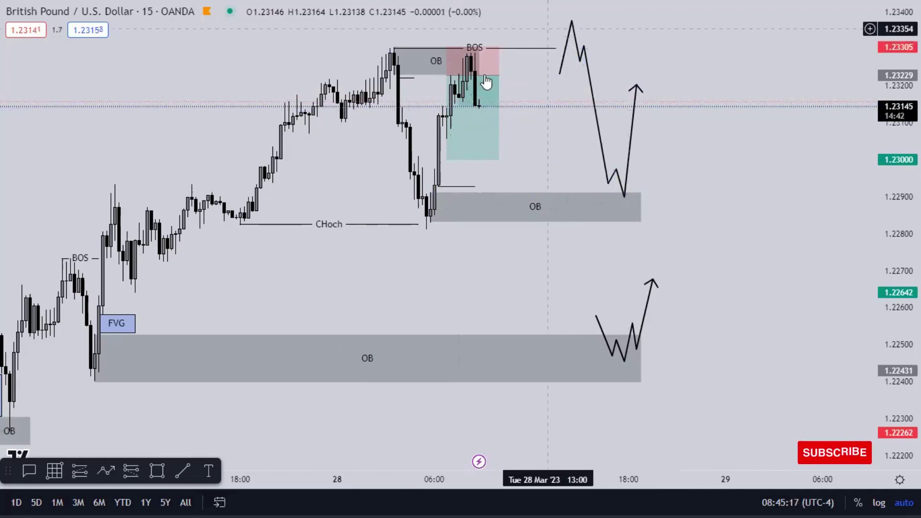
left_click(475, 72)
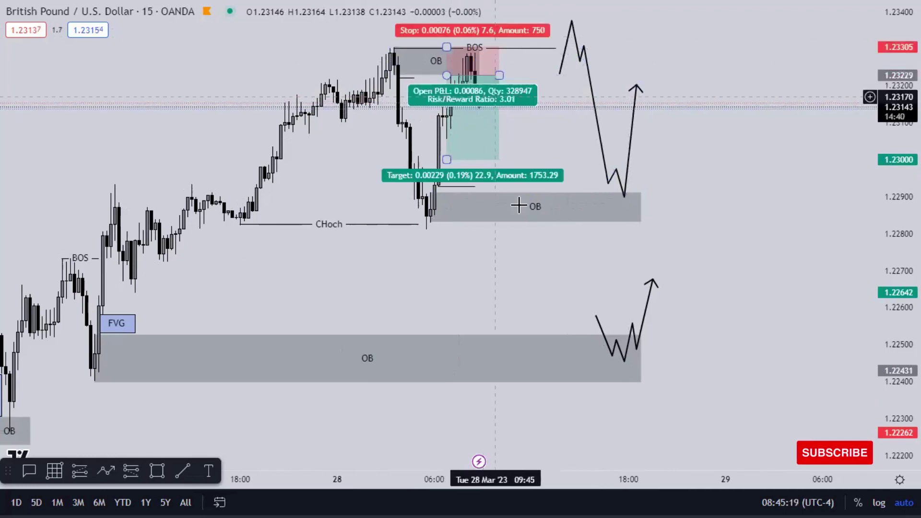
left_click(538, 216)
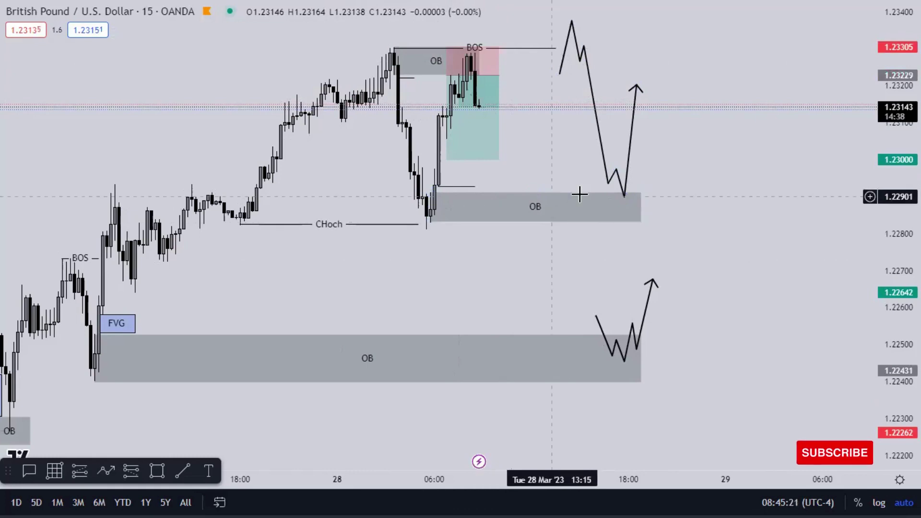
left_click(522, 21)
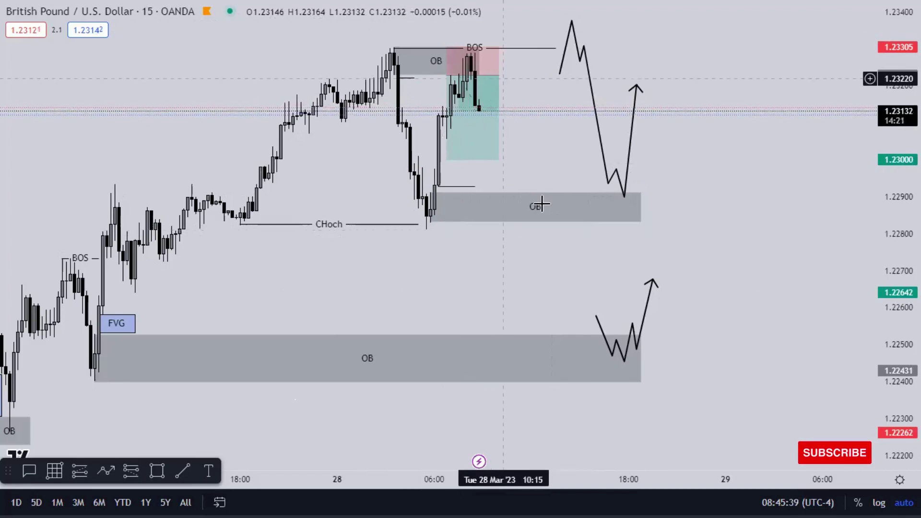
left_click(471, 214)
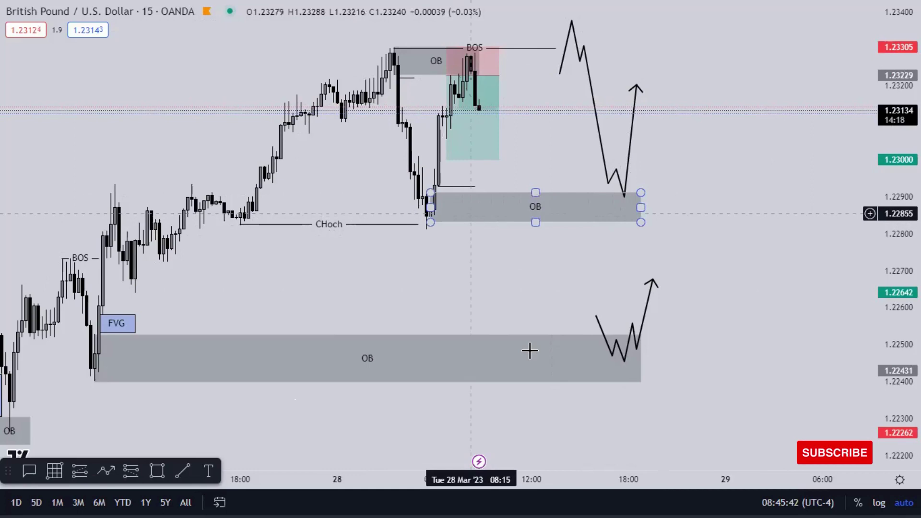
Step: Examine the large lower OB zone, the FVG box above it and the projected bounce path drawn from that zone
left_click(580, 356)
left_click(148, 325)
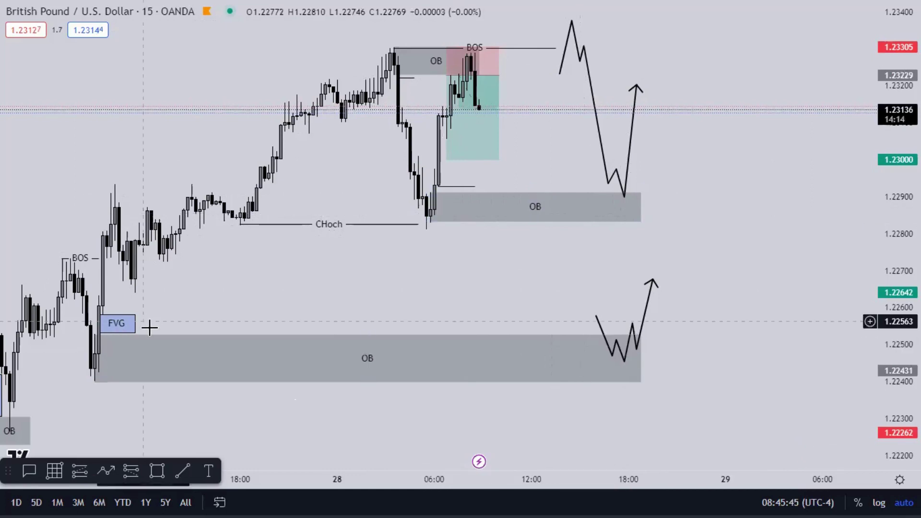
left_click(188, 343)
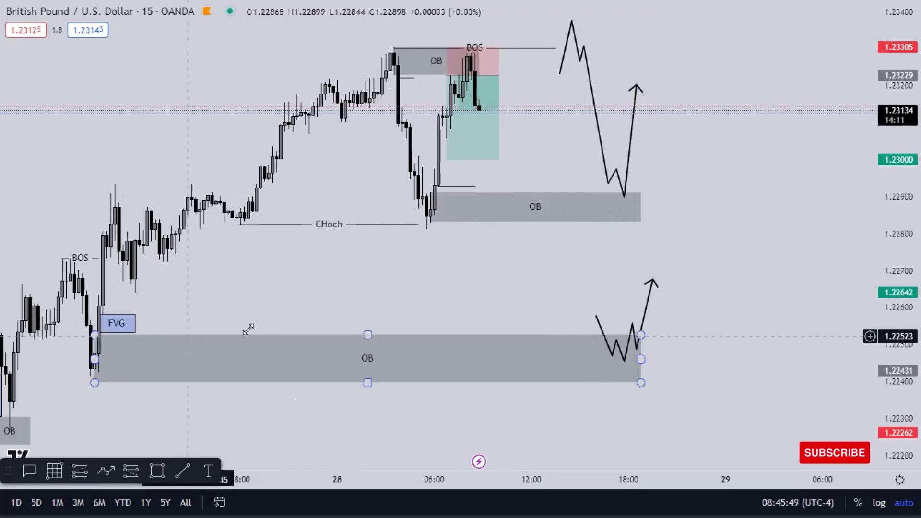
left_click(158, 328)
left_click_drag(483, 285, 491, 286)
left_click(499, 331)
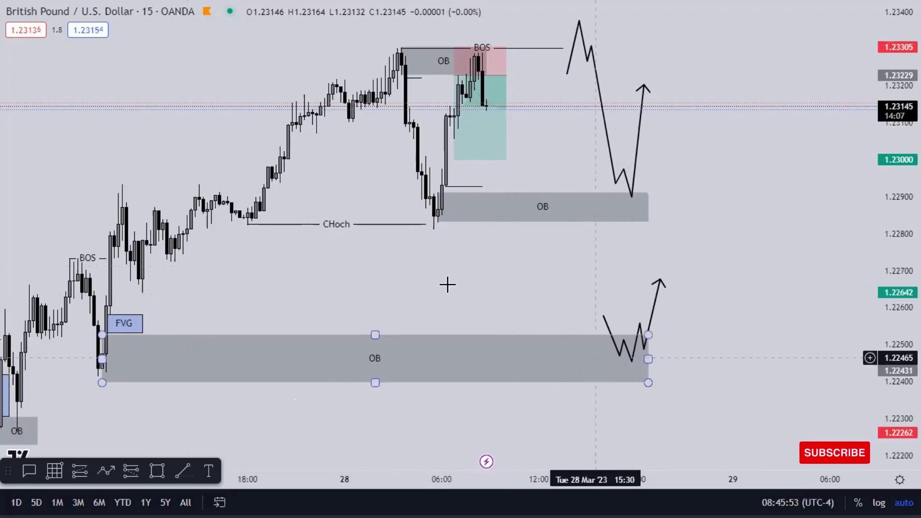
left_click(221, 299)
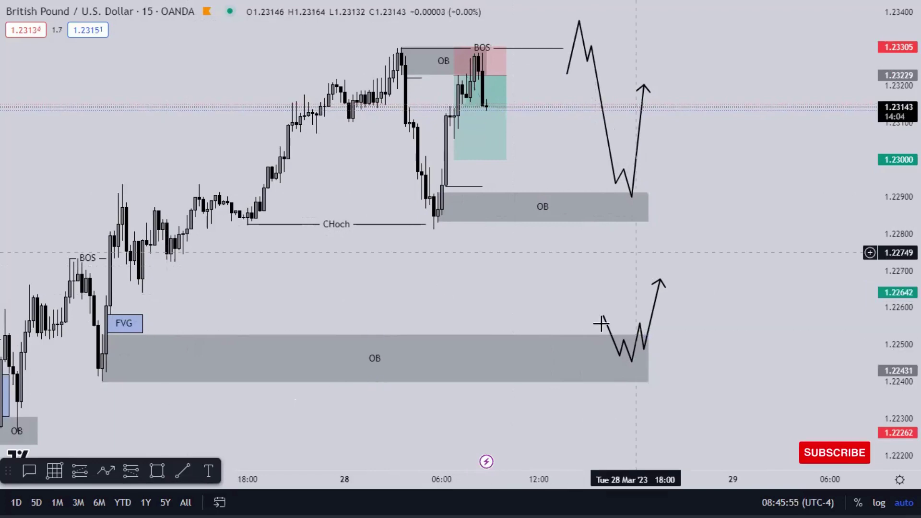
left_click(156, 349)
left_click(150, 329)
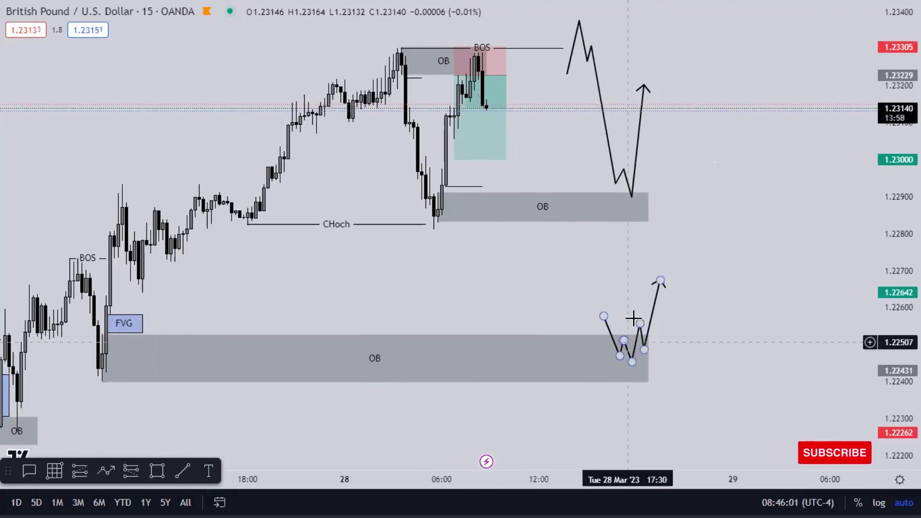
left_click(590, 338)
left_click(656, 299)
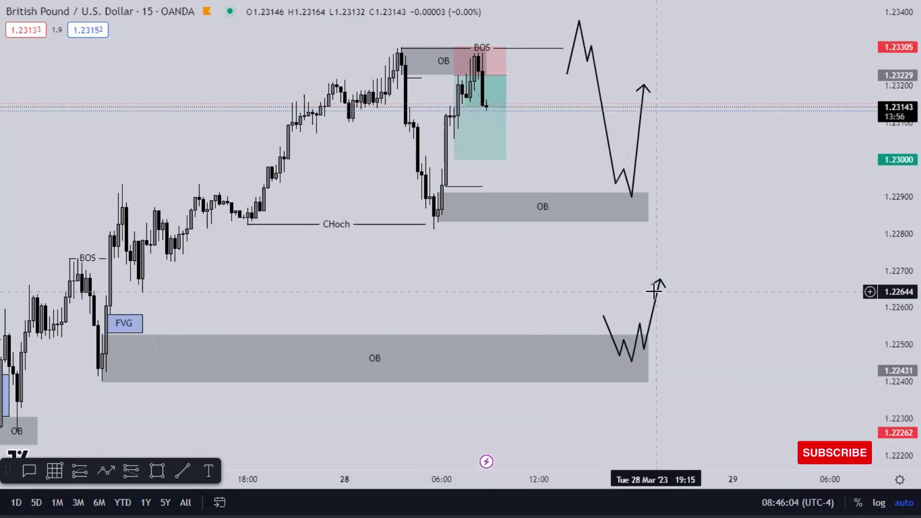
left_click_drag(579, 284, 508, 284)
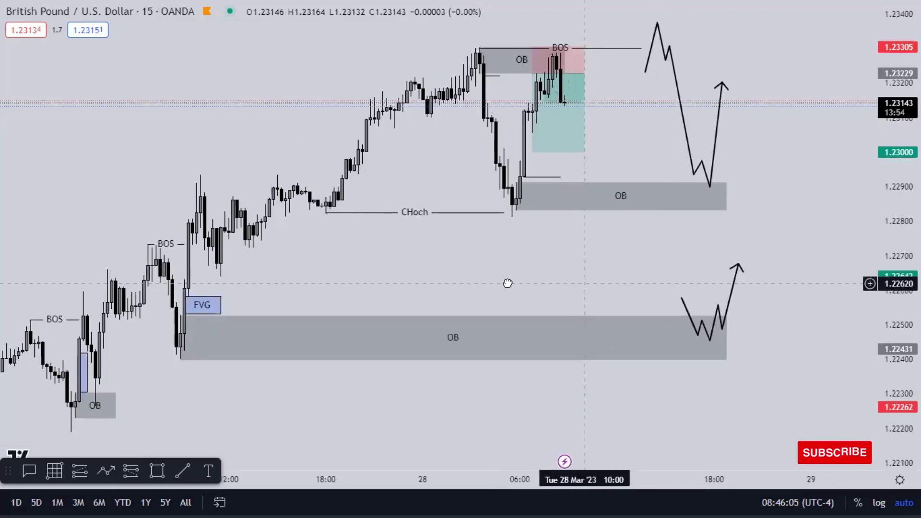
scroll(489, 439, "right", 2)
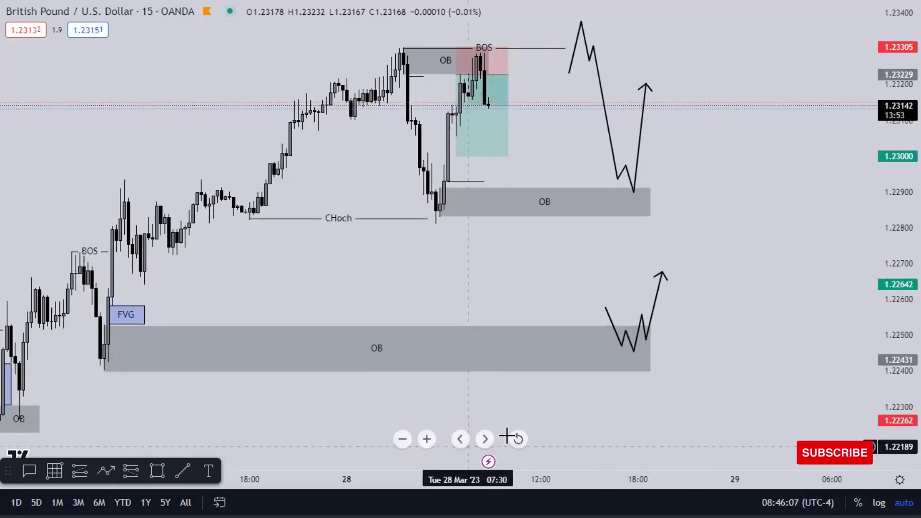